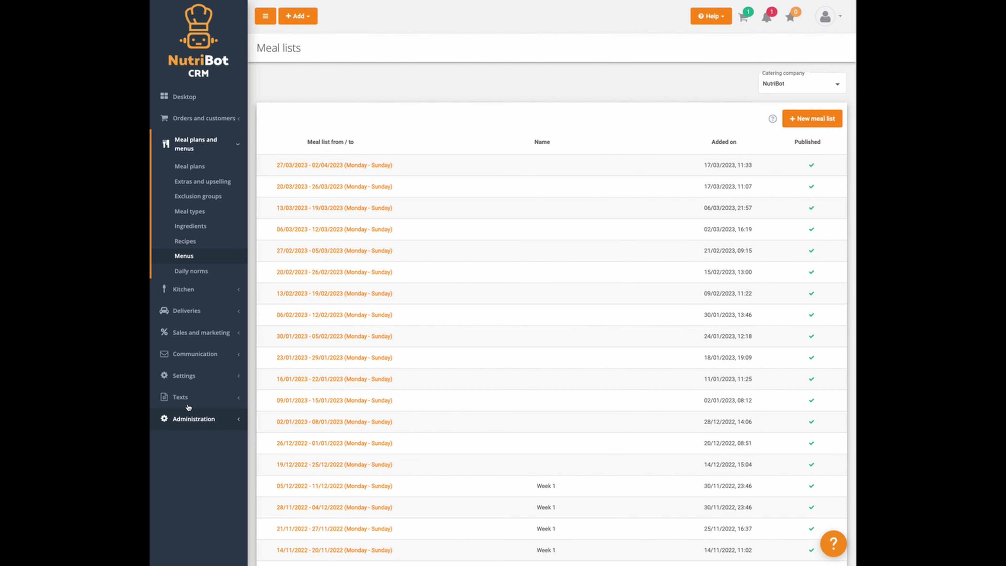
Open the manager account created on 19/10/2022 for editing and examine its daily meals export and import permissions
click(184, 375)
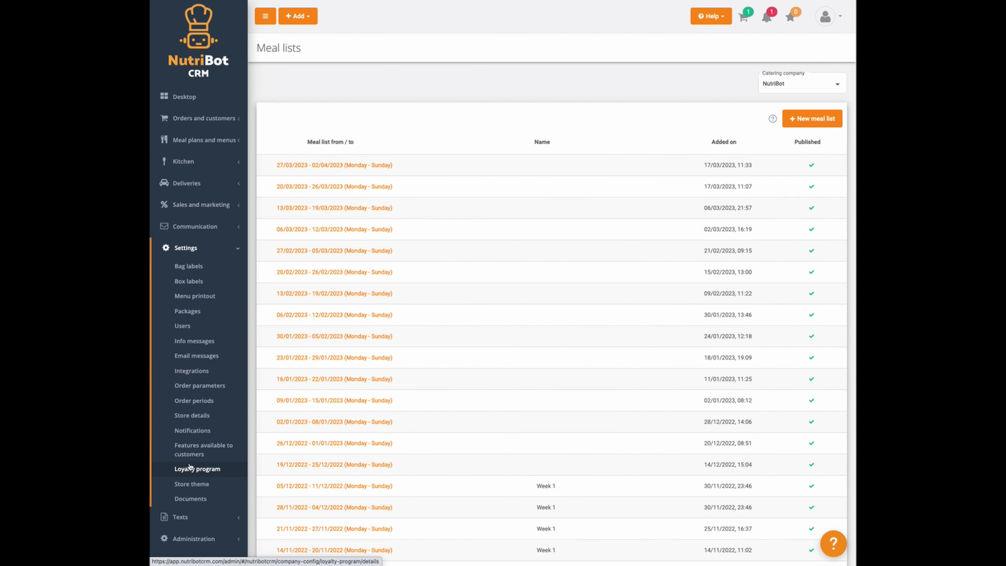
click(186, 327)
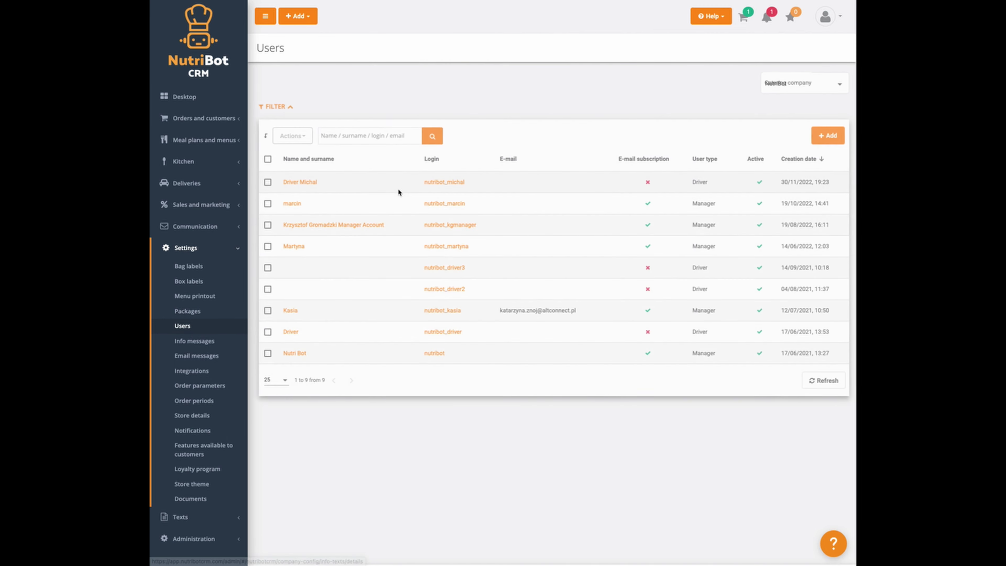
click(289, 204)
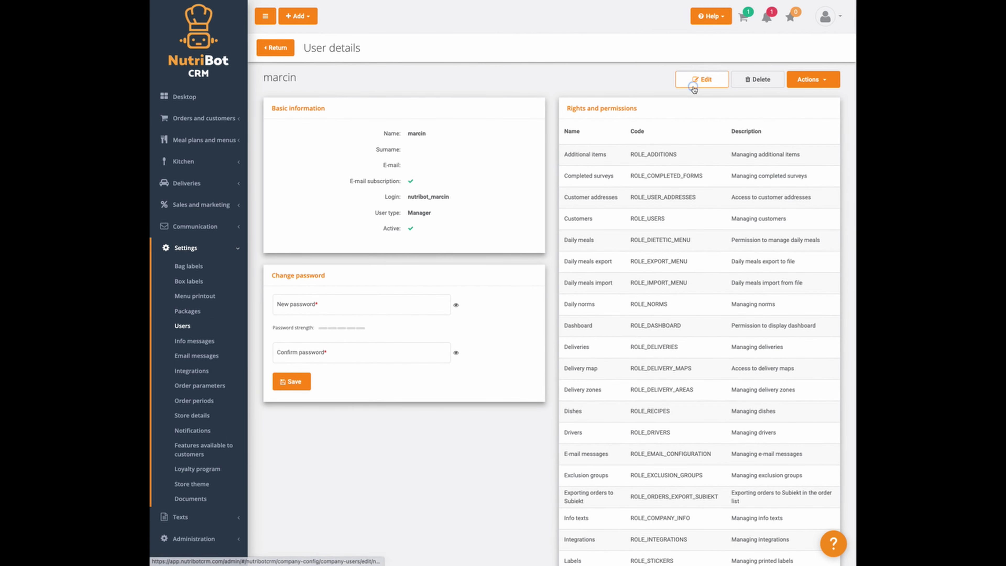
click(700, 79)
scroll(343, 422, down, 4)
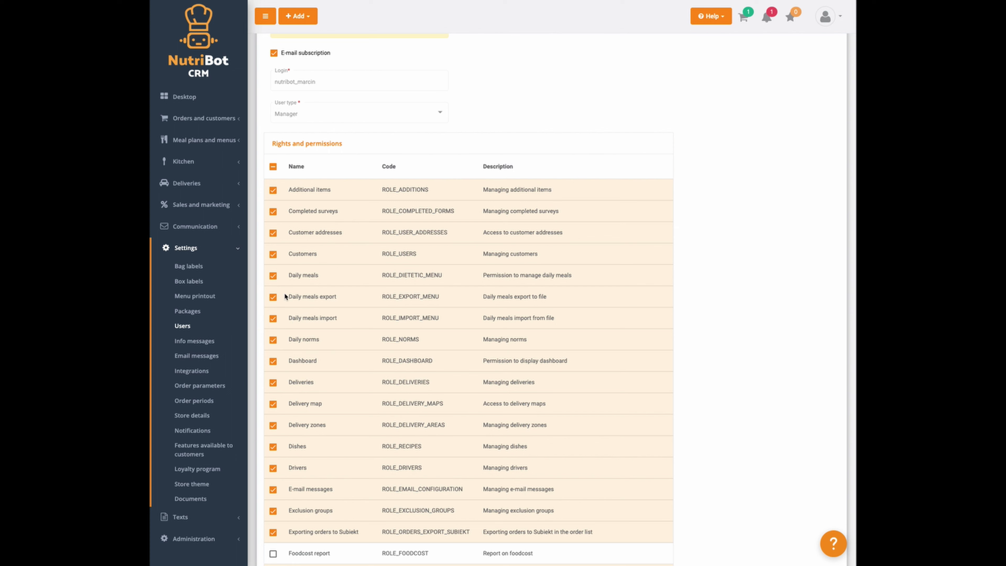
Open the 27/02/2023 - 05/03/2023 meal list and start exporting its menu
click(205, 143)
click(194, 257)
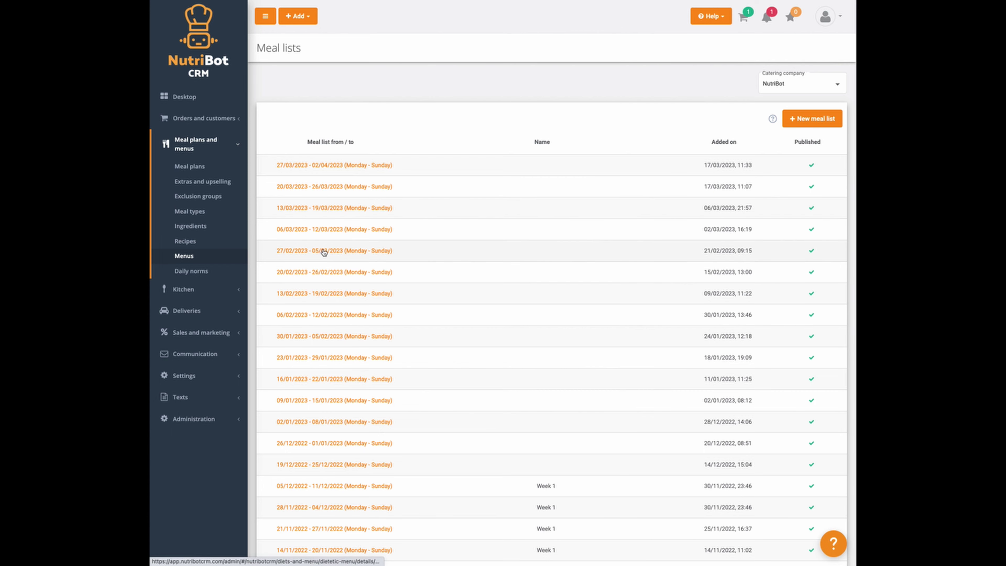
click(332, 250)
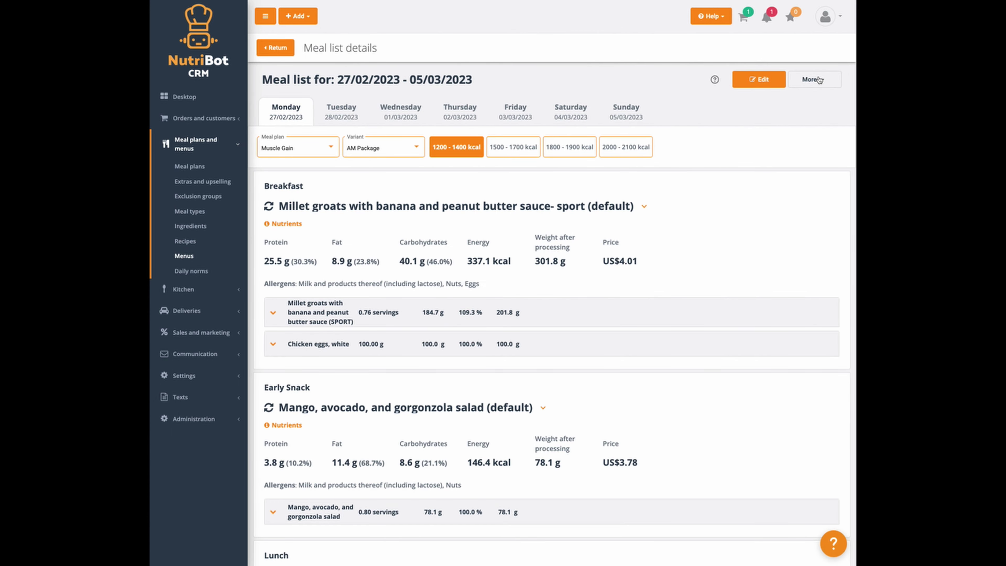
click(818, 79)
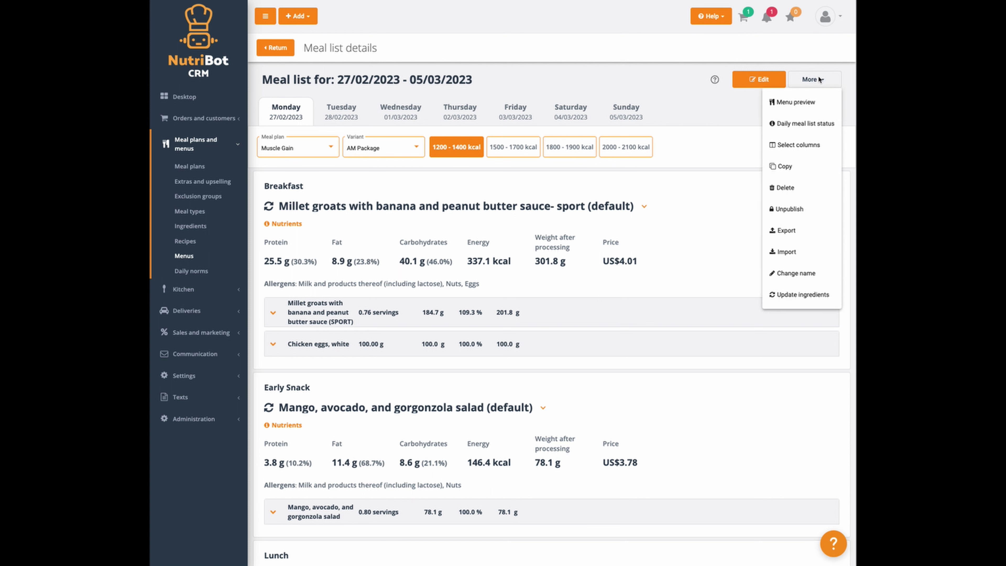
click(782, 232)
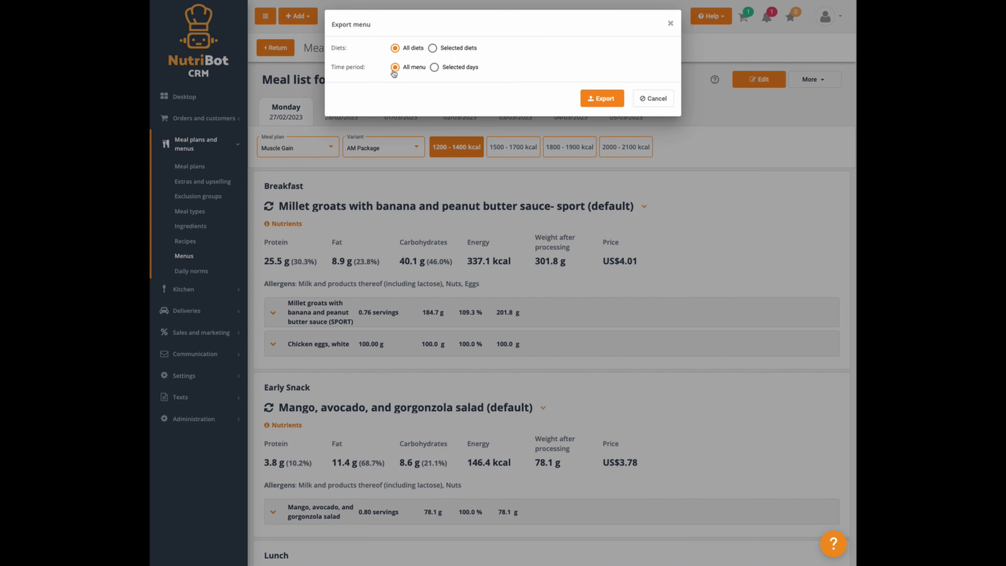
Try limiting the menu export to the Standard diet, and switch back to all diets
click(433, 48)
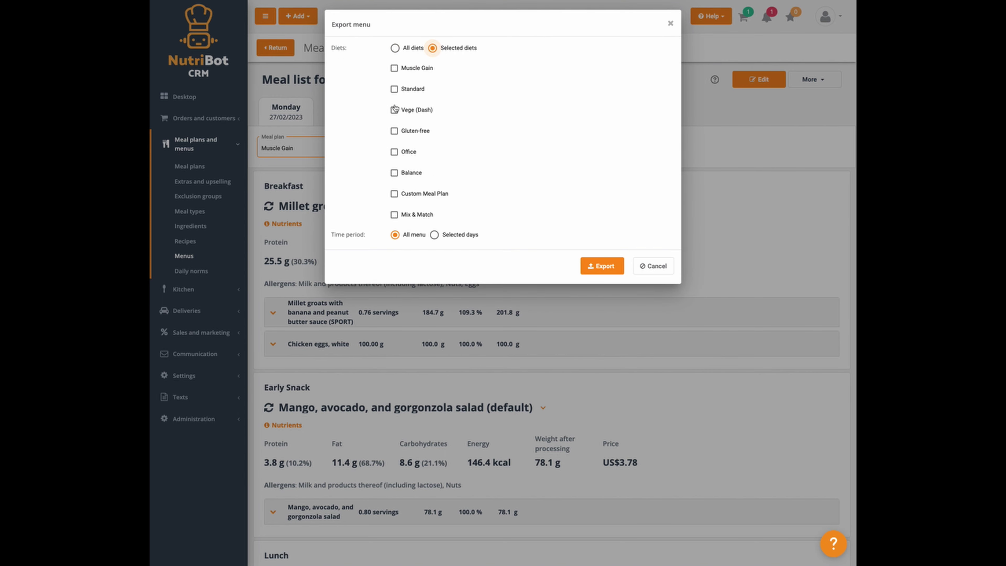
click(394, 89)
click(404, 48)
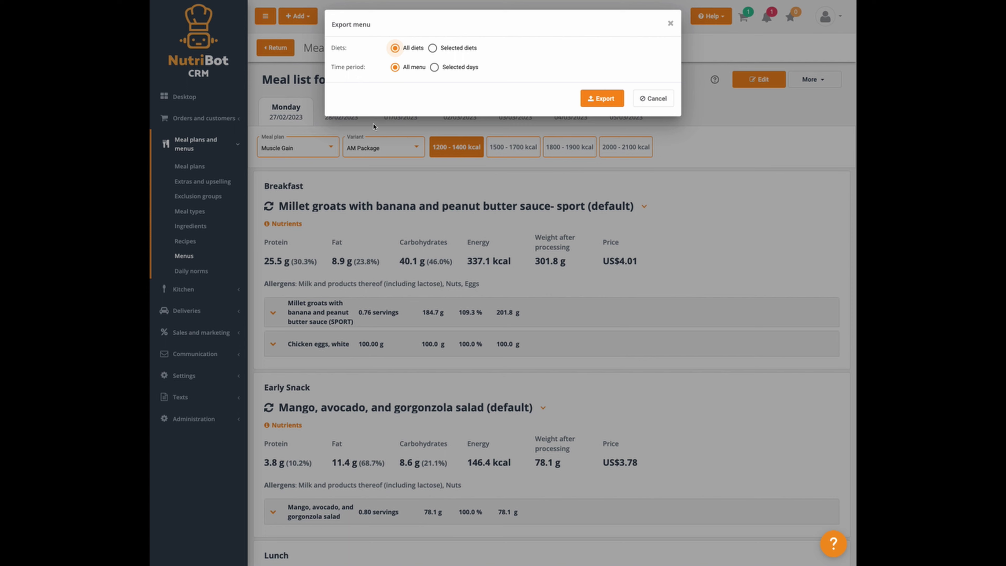
Try limiting the export to Tuesday, Wednesday and Saturday, and switch back to the whole menu
click(459, 68)
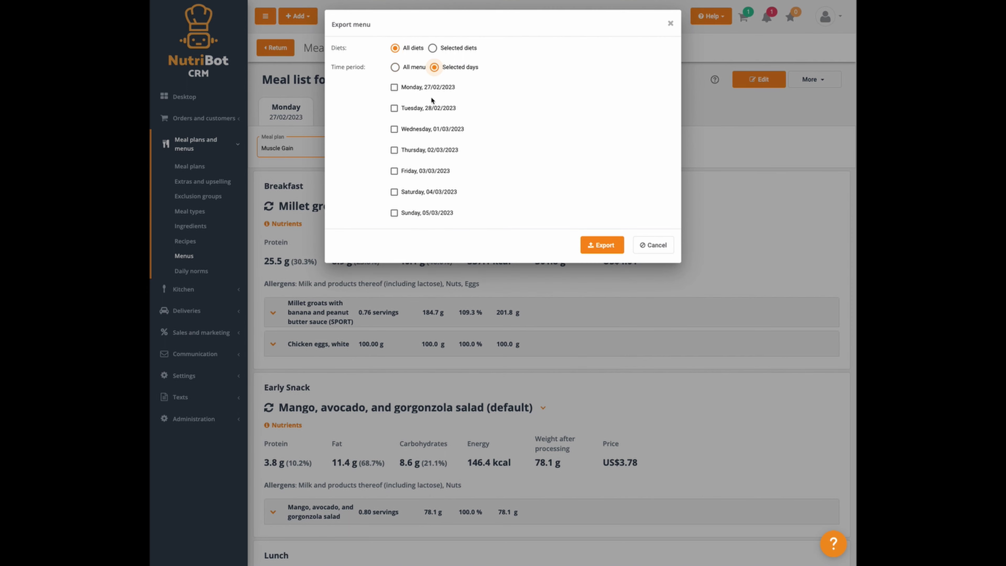
click(415, 113)
click(415, 130)
click(415, 192)
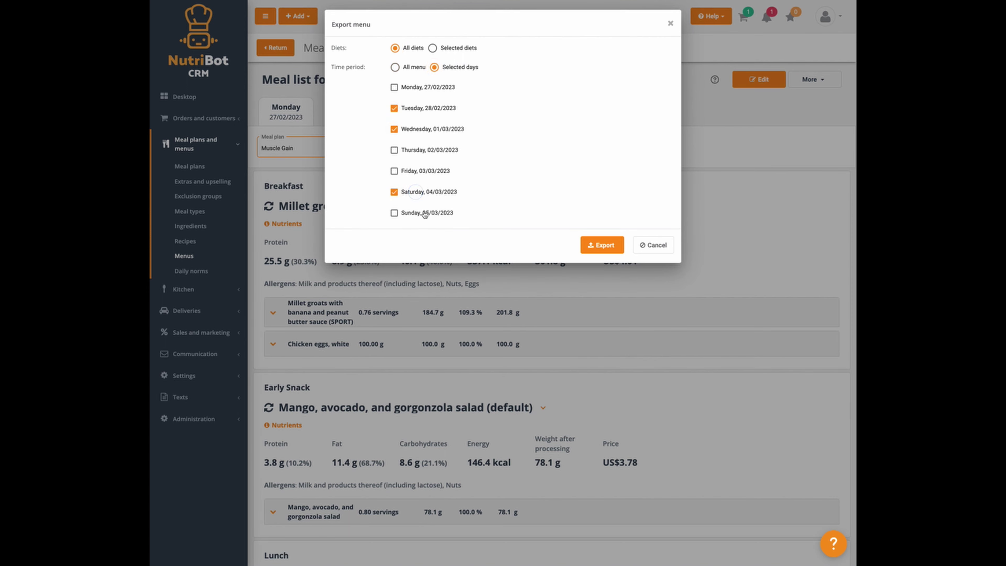
click(408, 68)
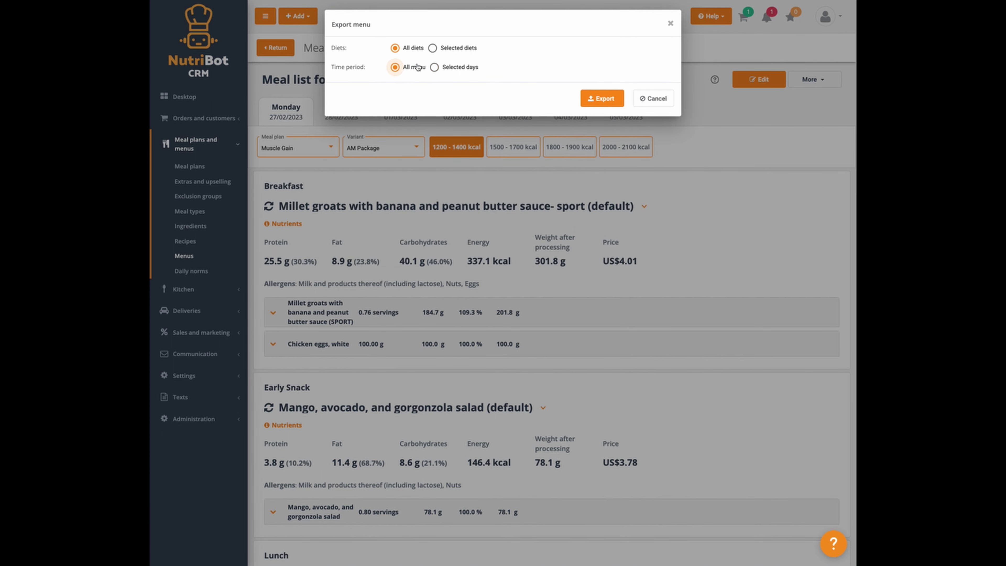
Export the whole menu for all diets and save the file as "menuSchedule test 2" in Downloads
click(597, 104)
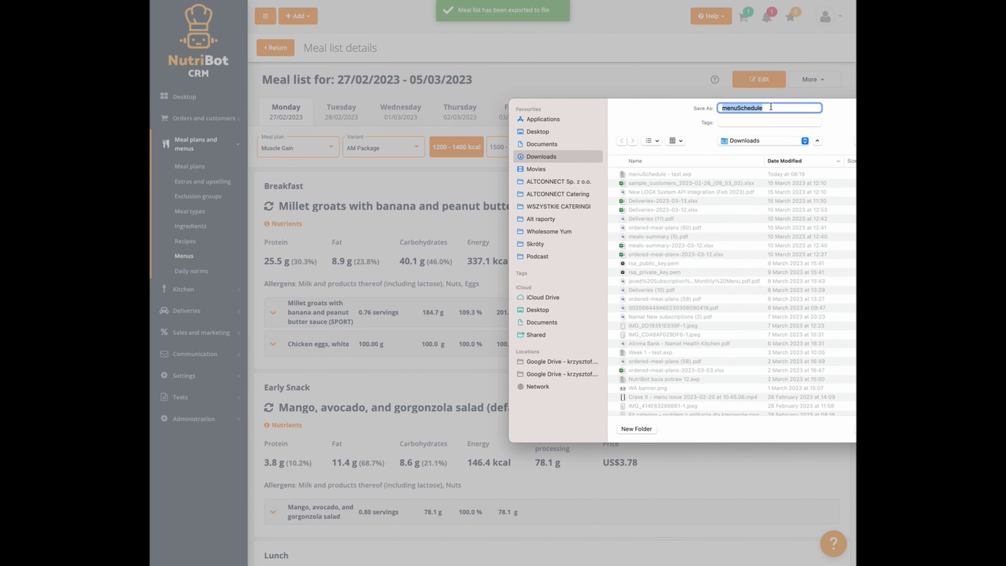
click(771, 107)
text(test 2)
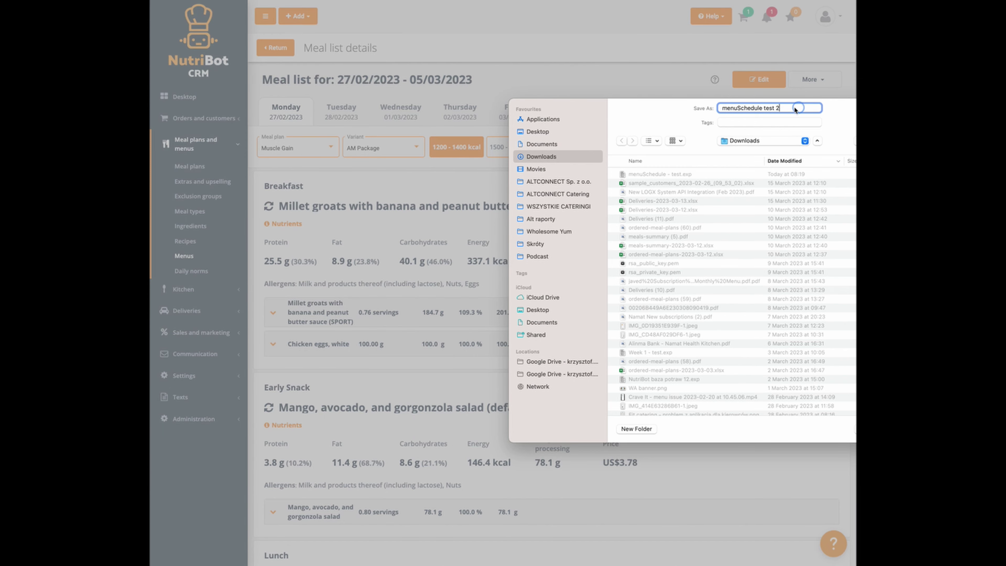
key(Return)
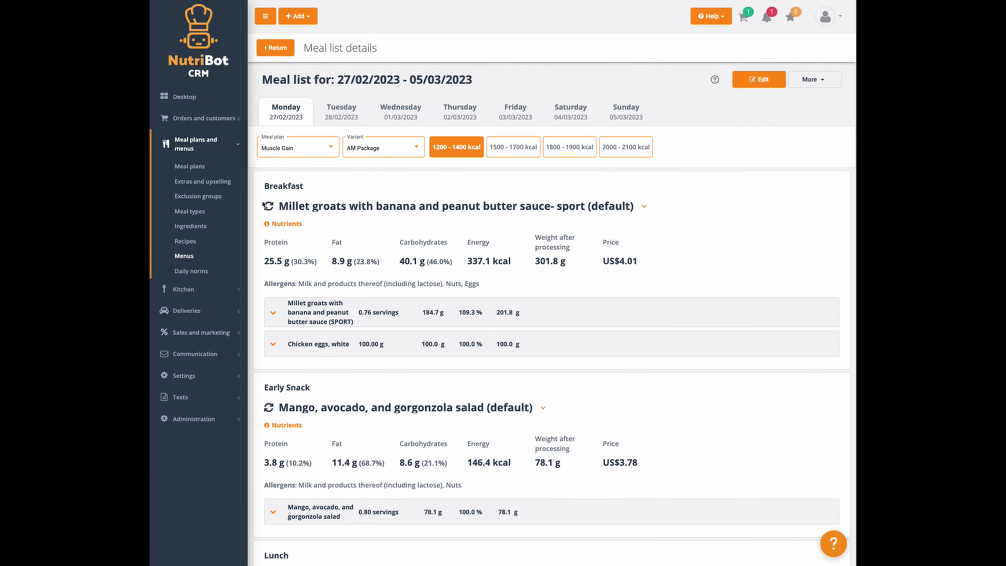
Open the 27/03/2023 - 02/04/2023 meal list and review its planned meals for Monday, Thursday, Friday and Saturday
click(185, 255)
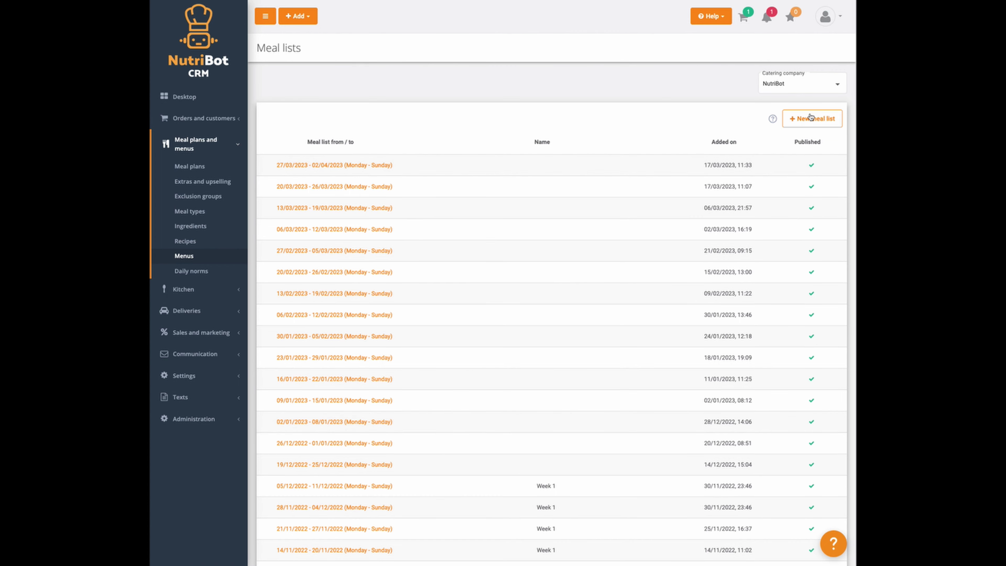
click(326, 165)
scroll(466, 280, down, 6)
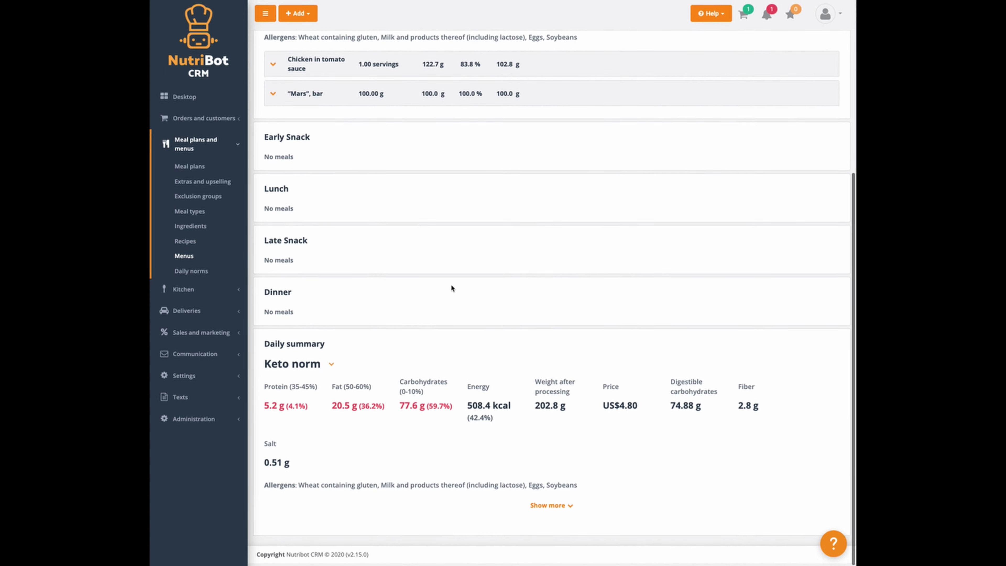
scroll(451, 284, up, 7)
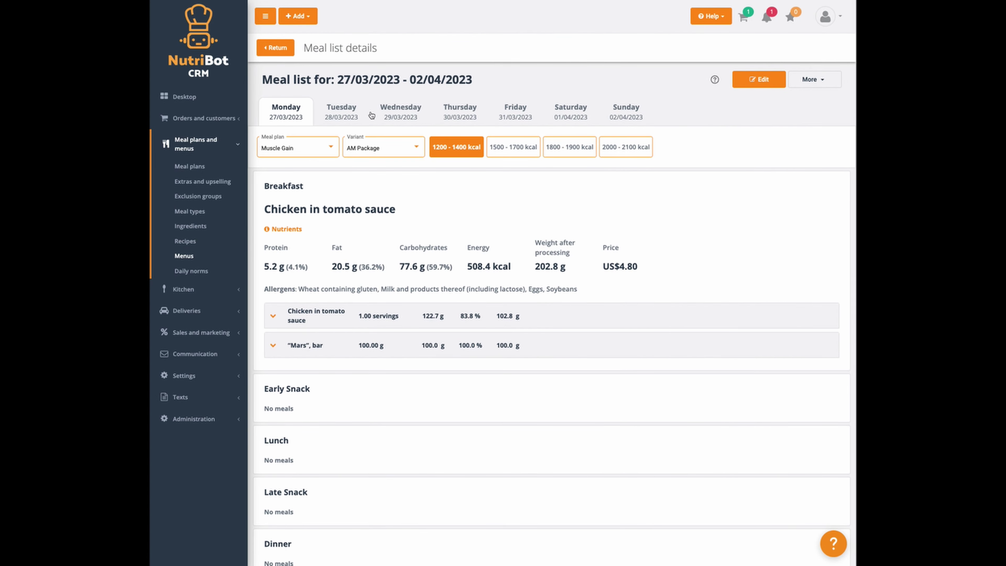
click(457, 111)
click(514, 112)
click(570, 111)
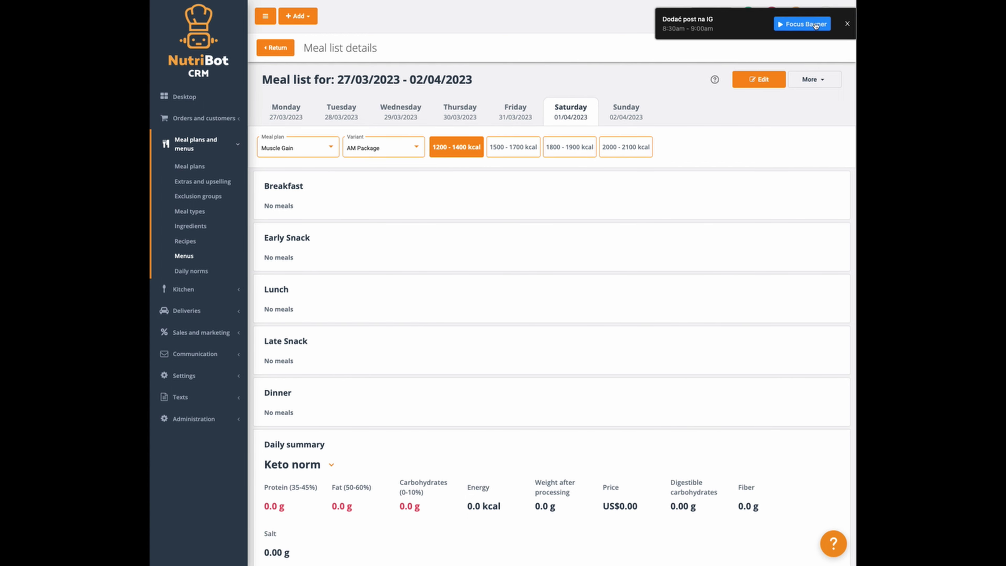
click(846, 23)
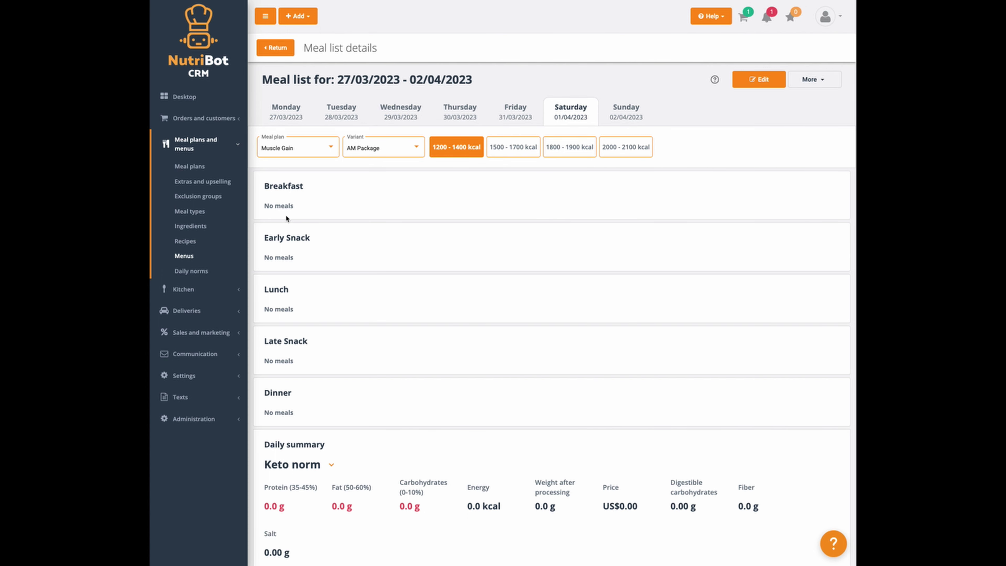
Import the file "menuSchedule test 2.exp" from Downloads into the 27/03/2023 - 02/04/2023 meal list
click(815, 81)
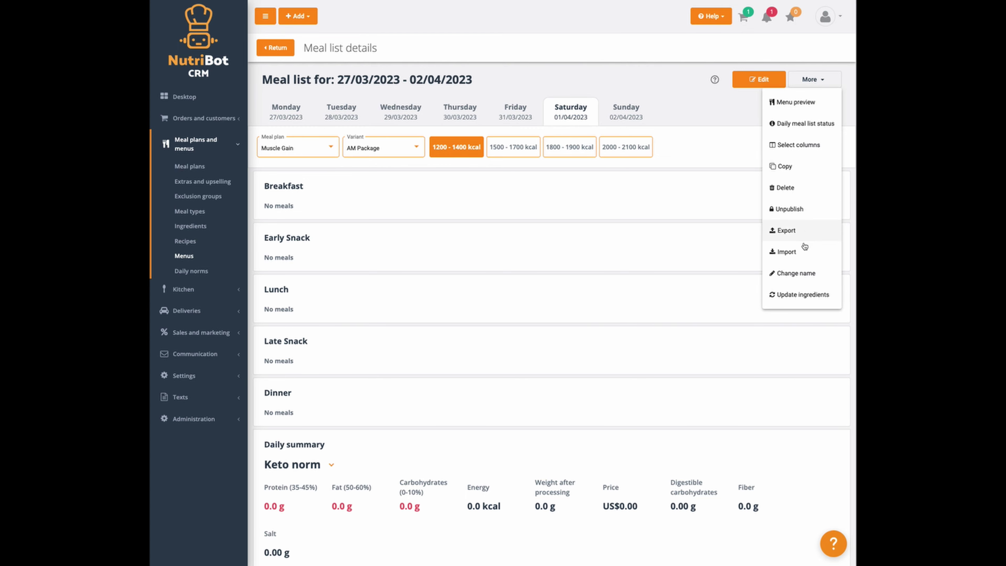
click(786, 252)
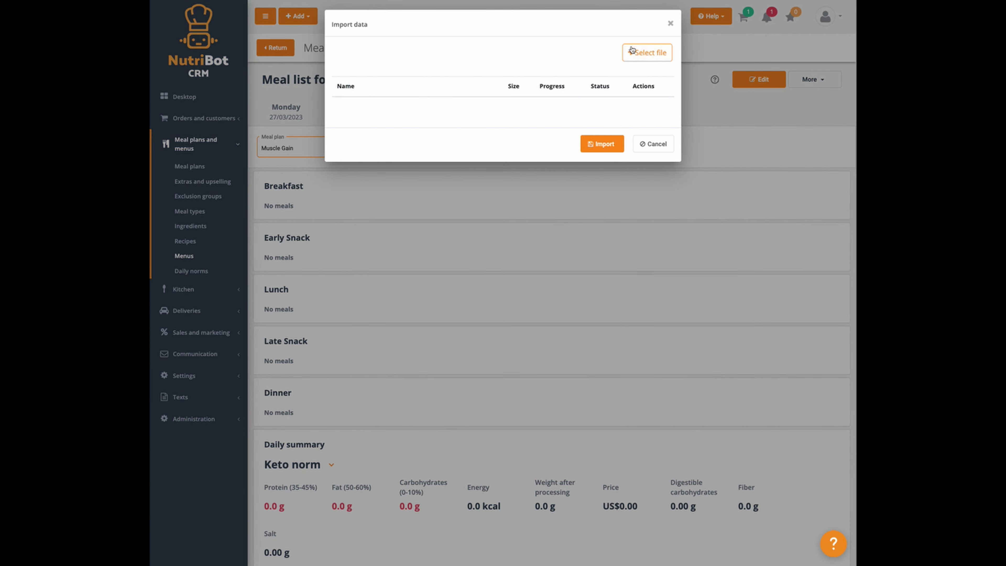
click(642, 50)
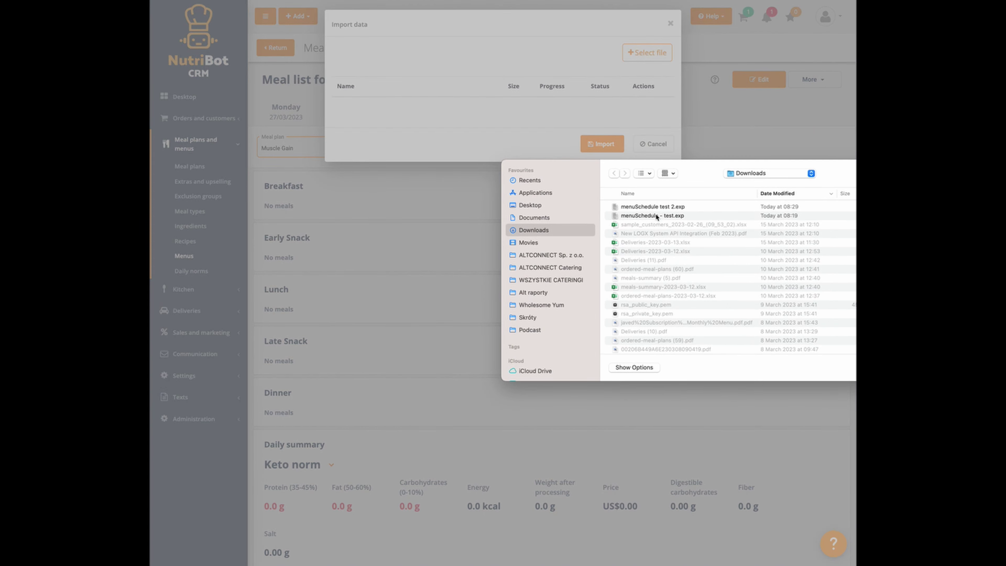
click(660, 207)
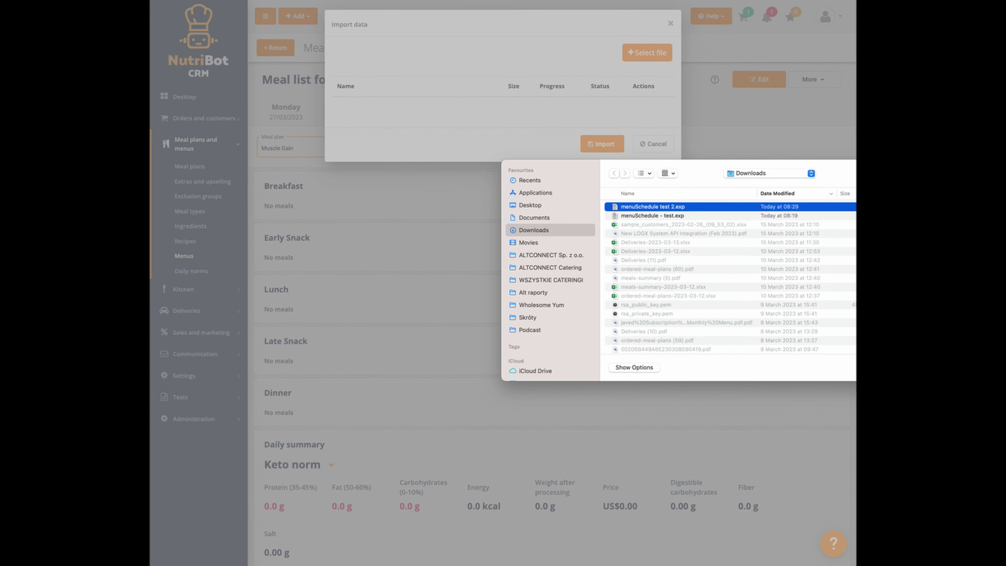
key(Return)
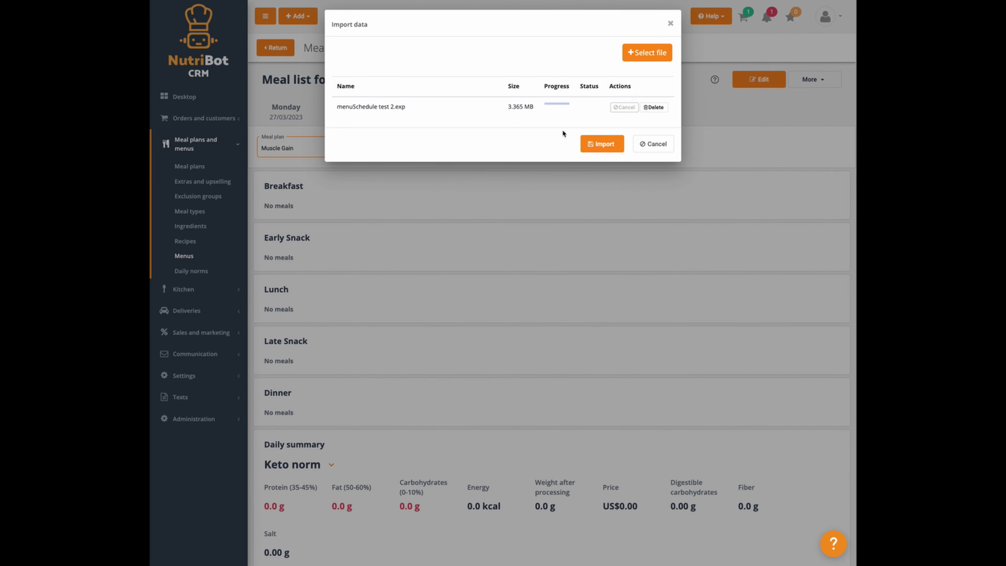
click(602, 144)
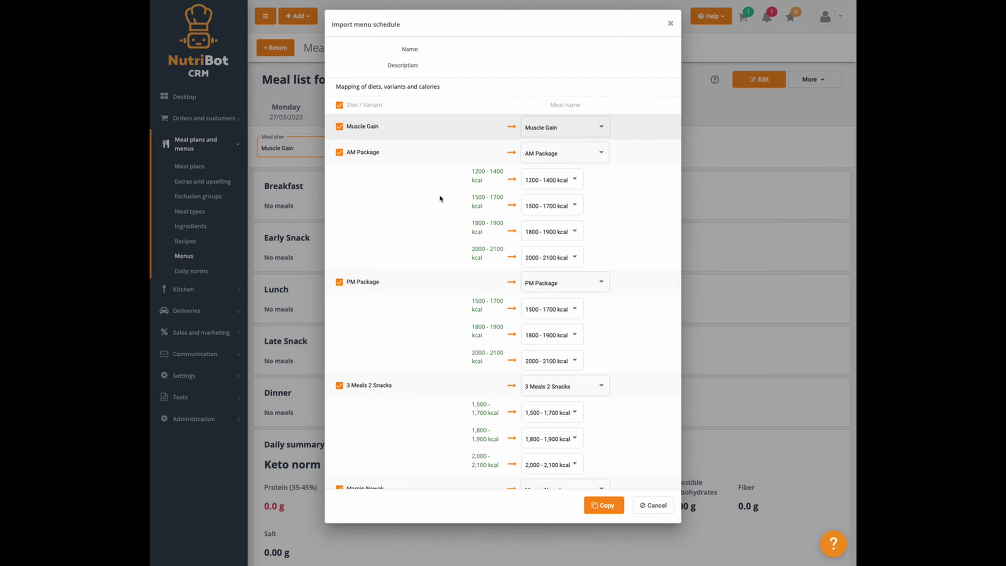
Examine the import's mapping of diets, variants and calories, including the target options for Muscle Gain's AM Package
scroll(422, 217, down, 5)
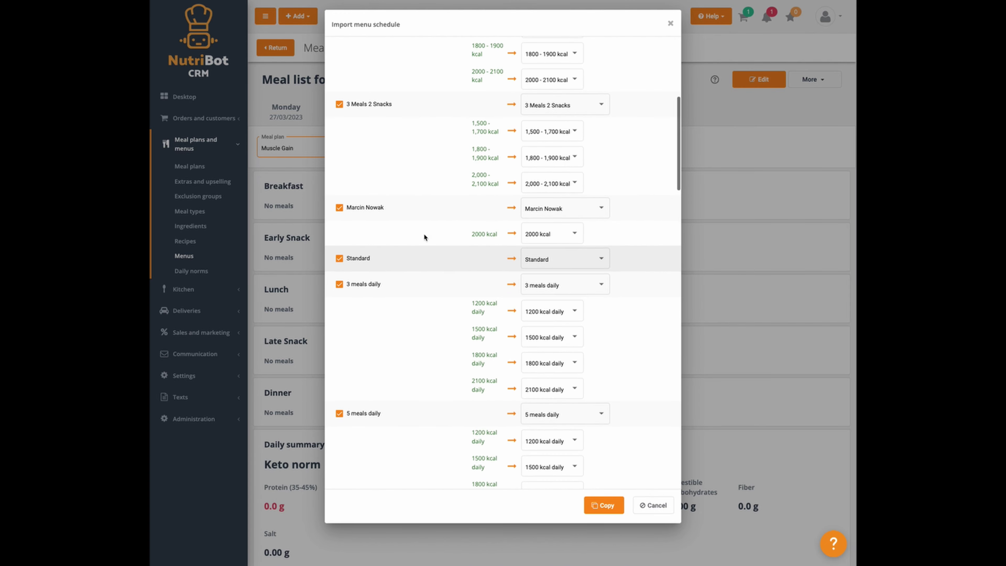
scroll(401, 203, up, 6)
scroll(384, 270, down, 15)
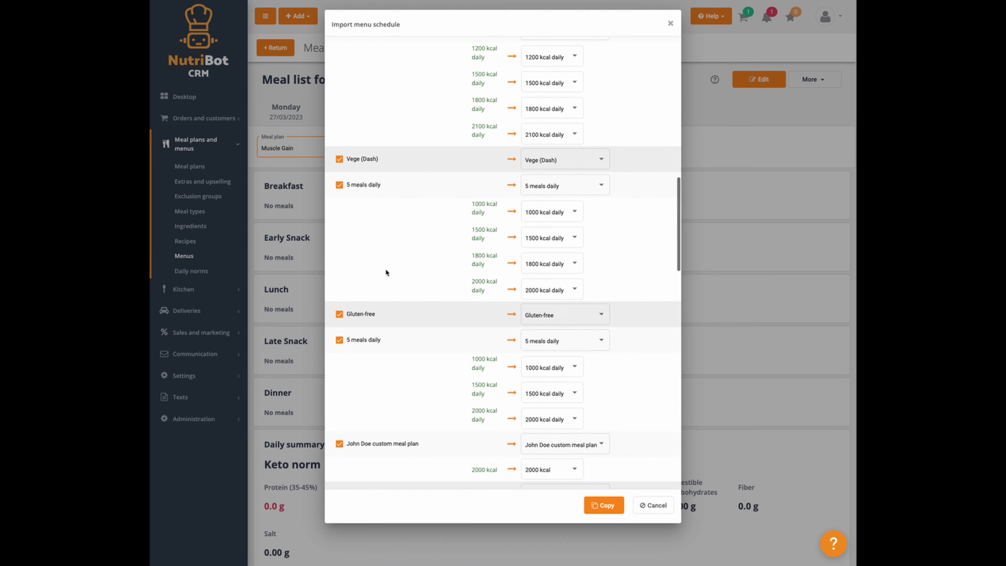
scroll(379, 222, up, 15)
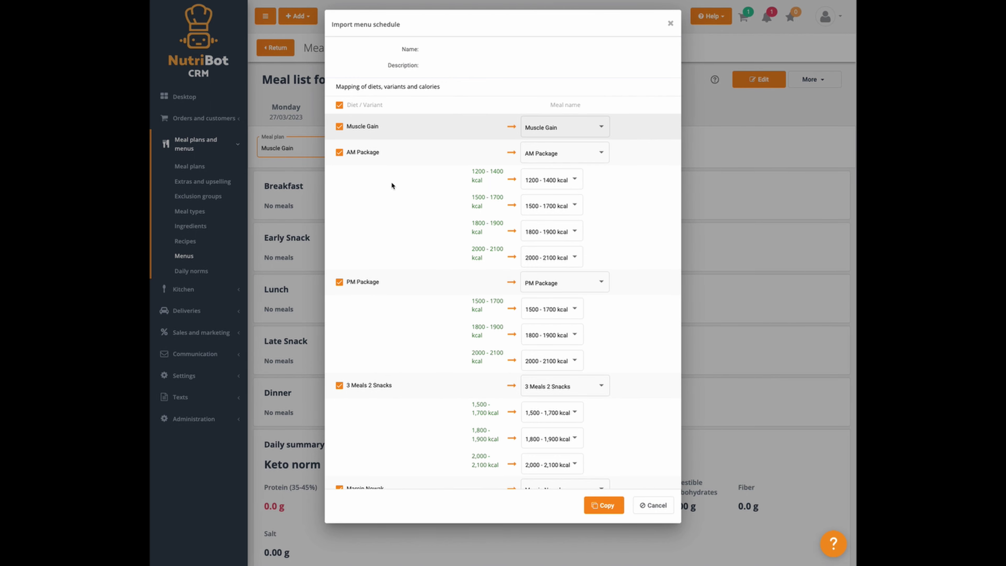
click(539, 153)
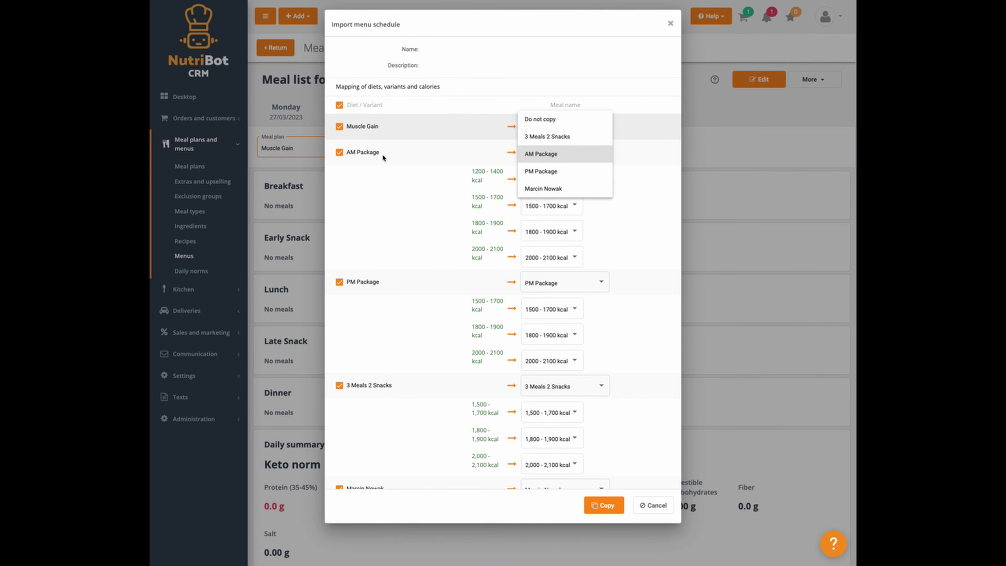
click(386, 220)
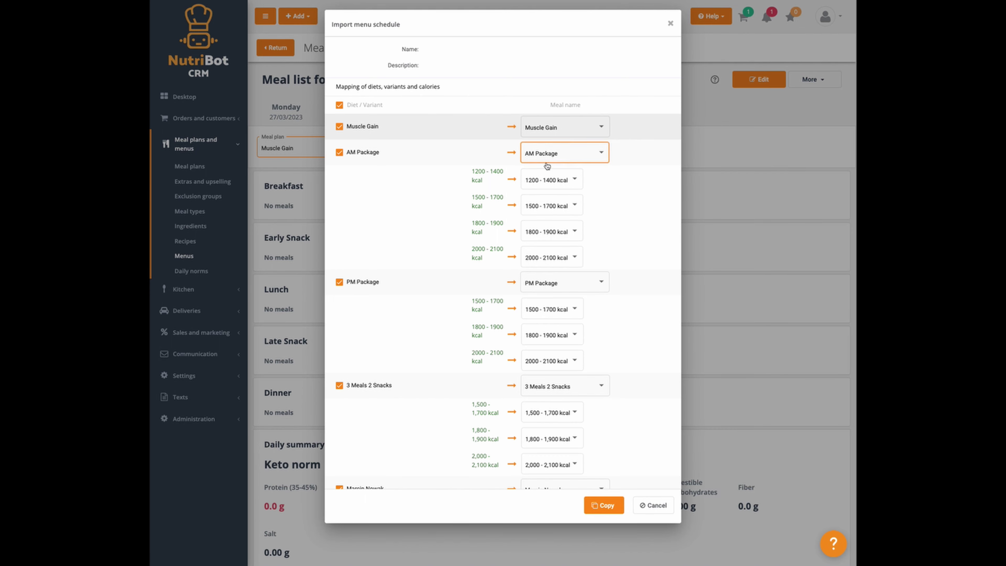
scroll(449, 243, down, 1)
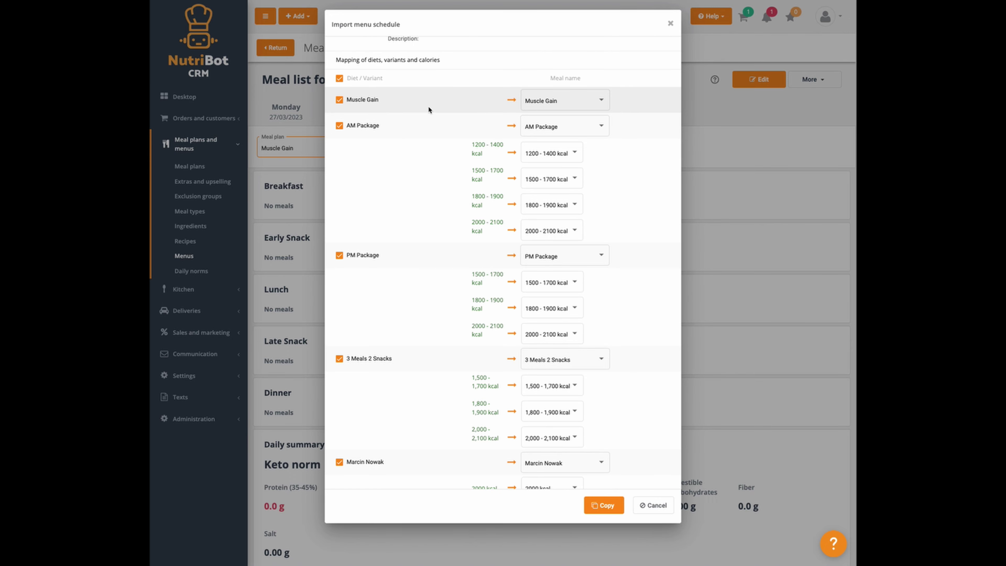
scroll(375, 191, down, 2)
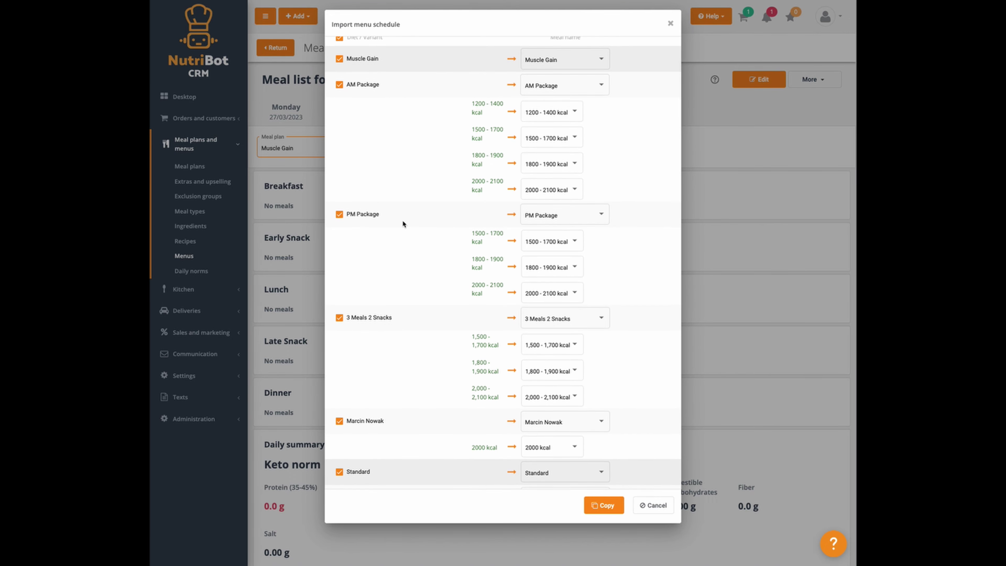
scroll(402, 219, down, 4)
scroll(431, 309, down, 15)
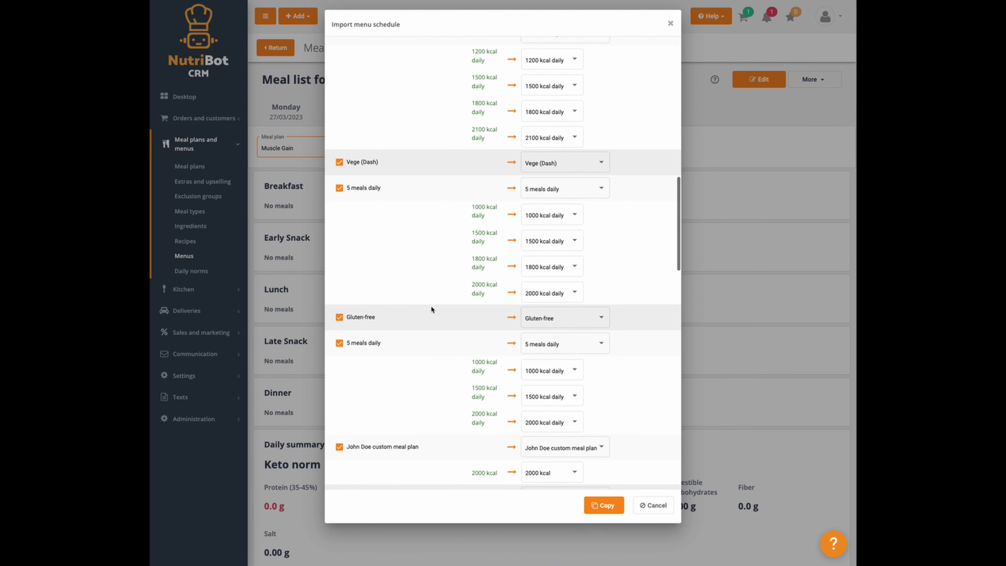
Examine the rest of the import mapping, covering the remaining diets and calories, the days and the meal types
scroll(431, 309, down, 20)
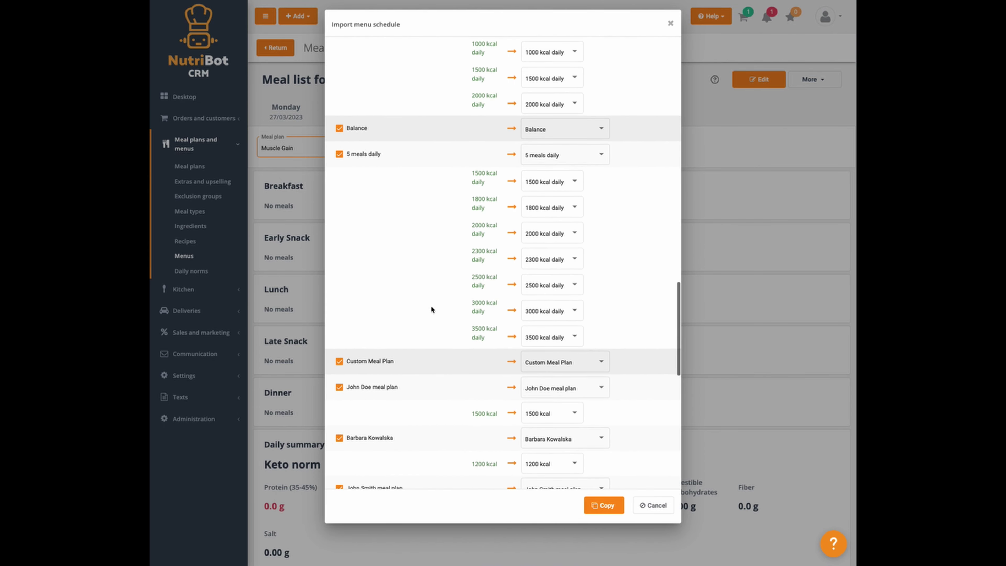
scroll(432, 308, down, 18)
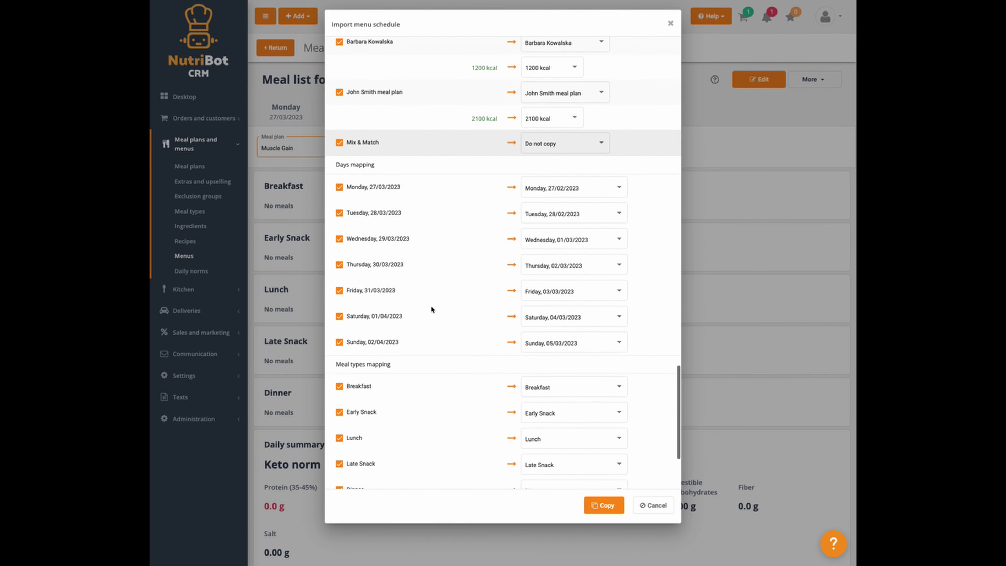
scroll(432, 307, up, 2)
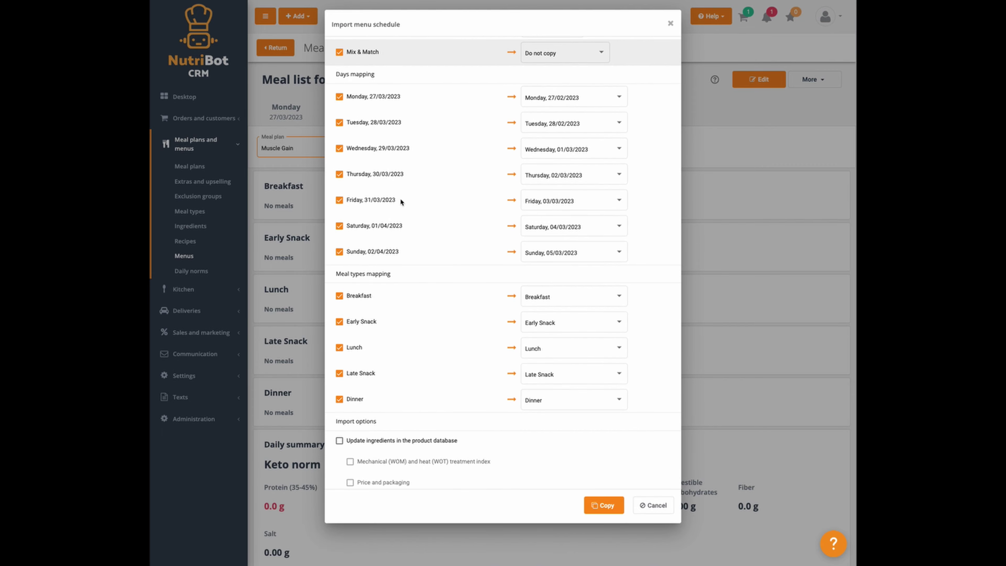
scroll(445, 269, up, 15)
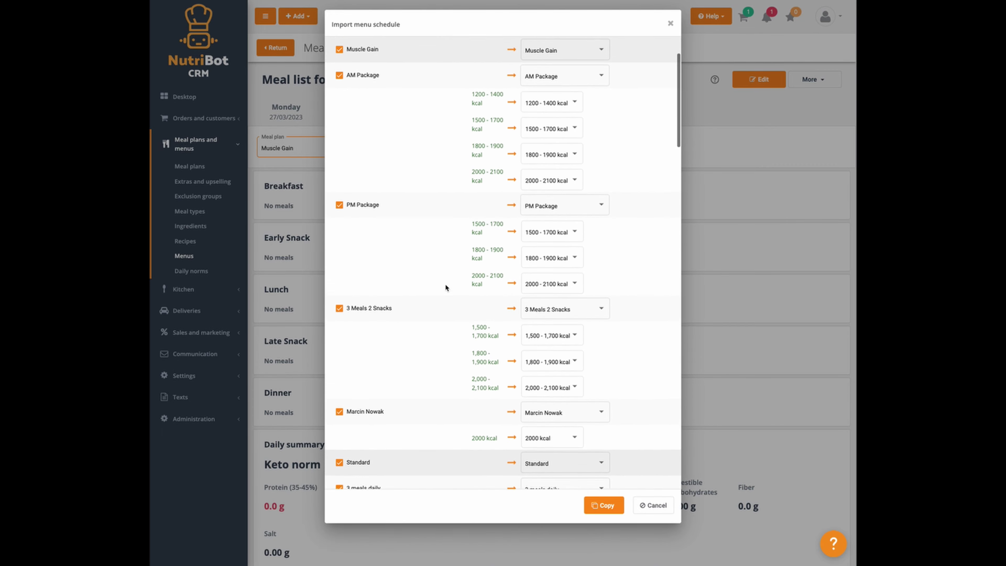
scroll(446, 286, down, 14)
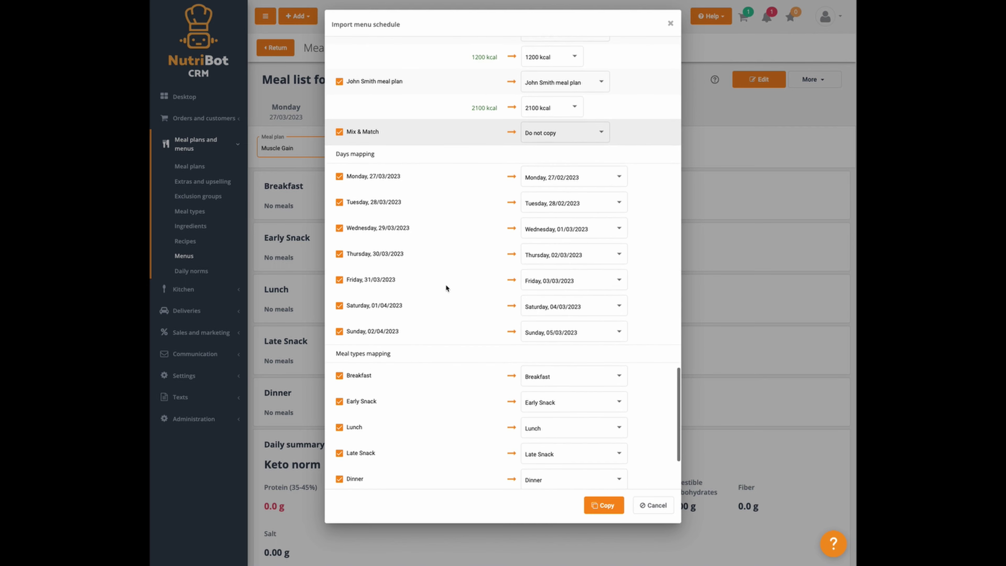
scroll(446, 283, up, 1)
scroll(443, 278, down, 7)
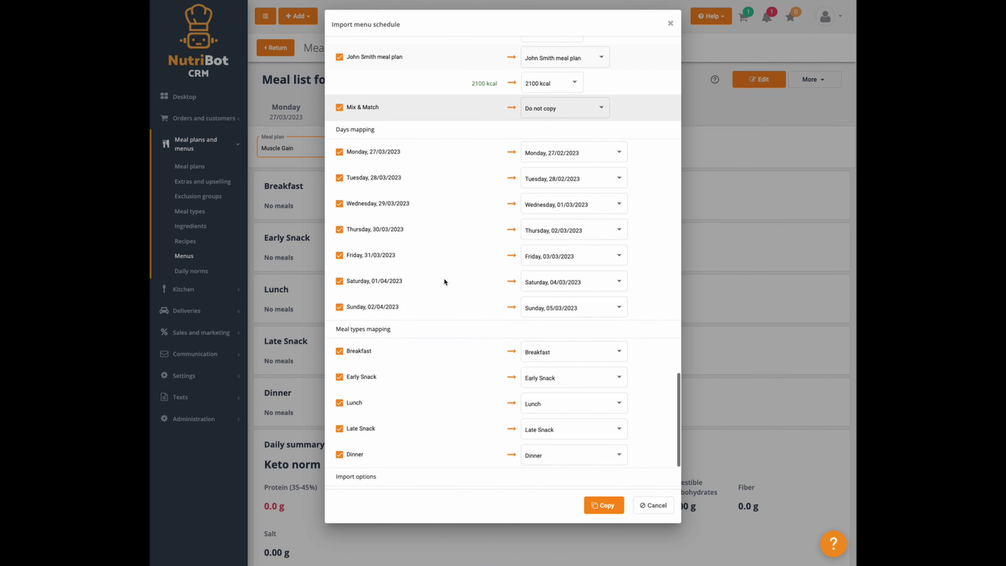
scroll(444, 281, down, 1)
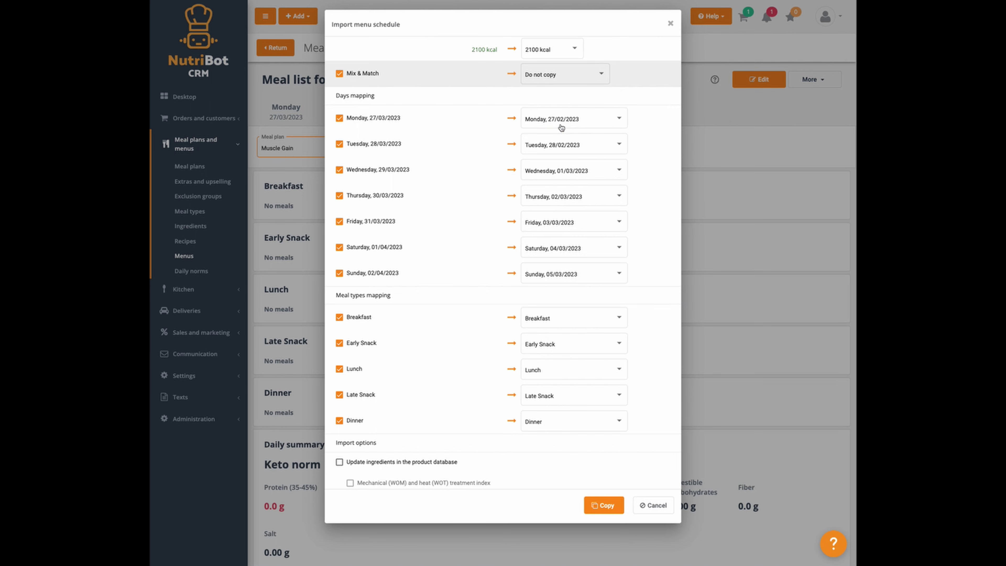
Review the source days that can be mapped to Monday, 27/03/2023
click(571, 125)
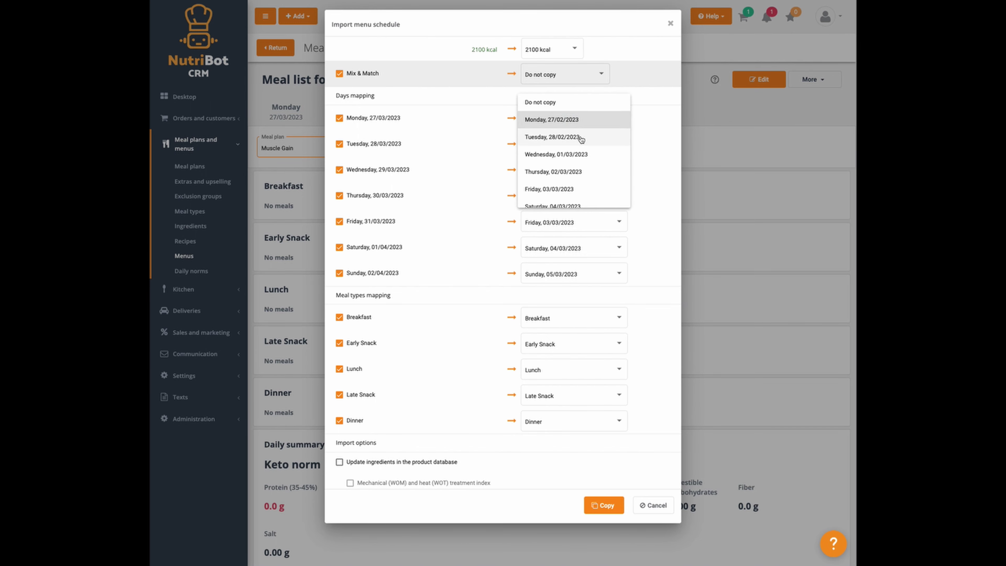
click(430, 96)
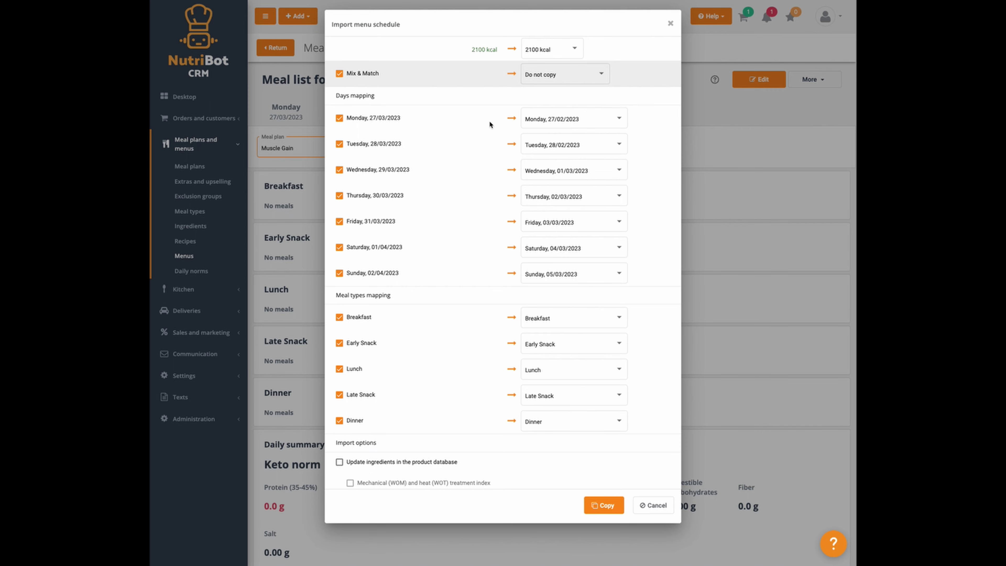
click(573, 125)
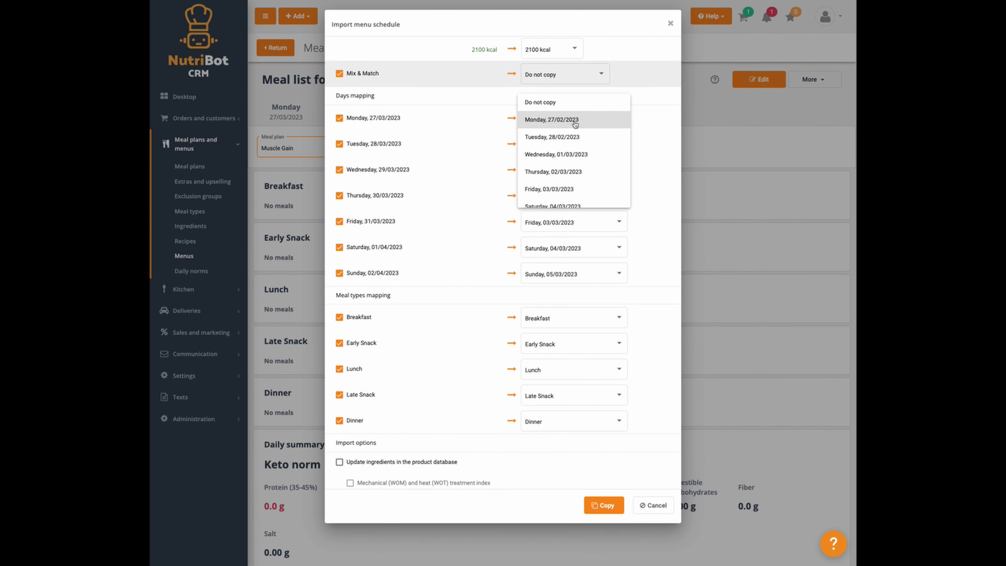
click(493, 97)
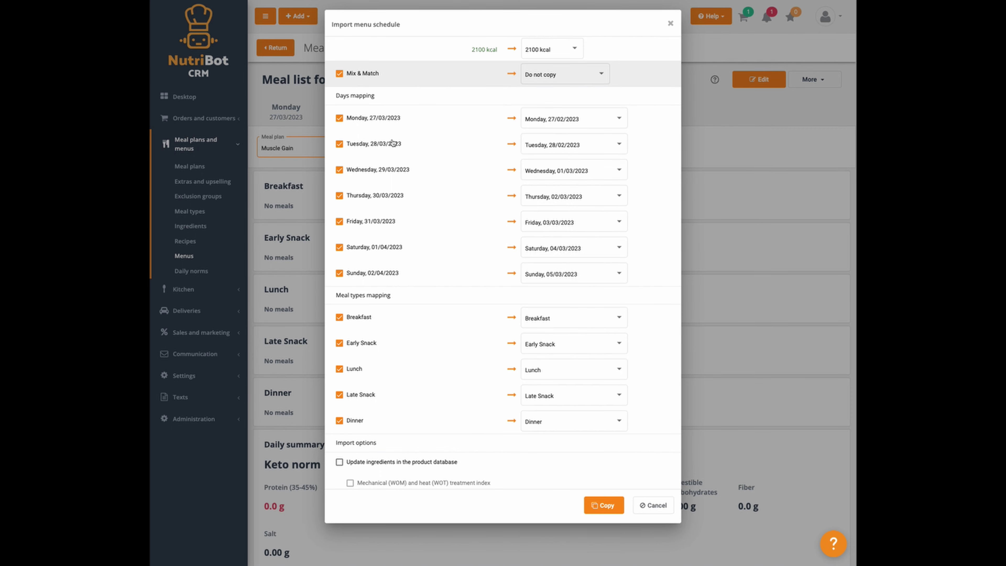
Limit the days mapping to Friday, 31/03/2023 by excluding every other day of the week
click(341, 119)
click(341, 145)
click(341, 170)
click(347, 195)
click(343, 221)
click(350, 249)
click(347, 274)
click(356, 225)
Try mapping Friday, 31/03/2023 to Monday, 27/02/2023, and switch it back to Friday, 03/03/2023
click(568, 223)
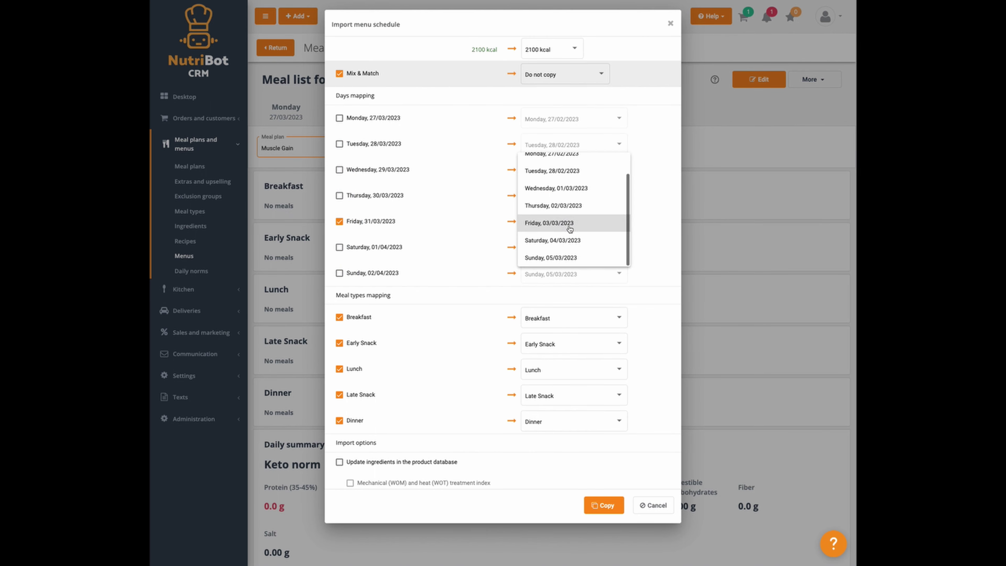
scroll(543, 164, up, 1)
click(545, 159)
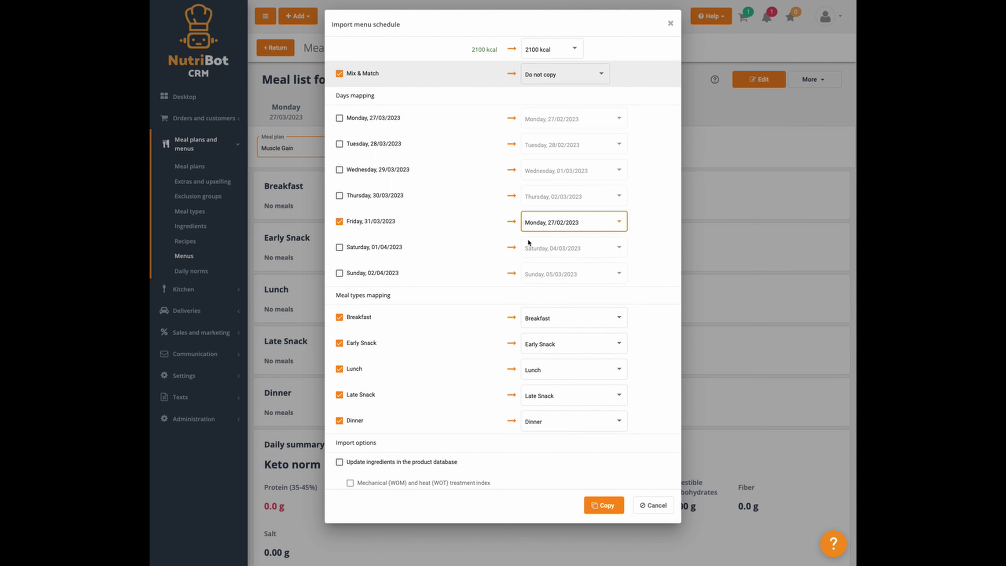
click(543, 221)
click(547, 292)
Review the meal types that can be mapped to Lunch in the meal types mapping
scroll(440, 286, down, 2)
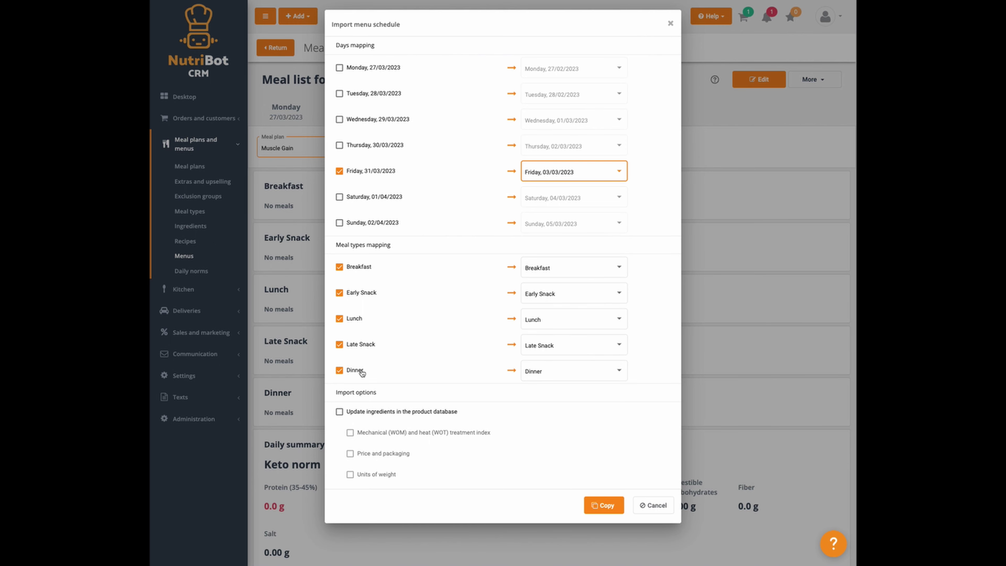
click(544, 320)
click(492, 250)
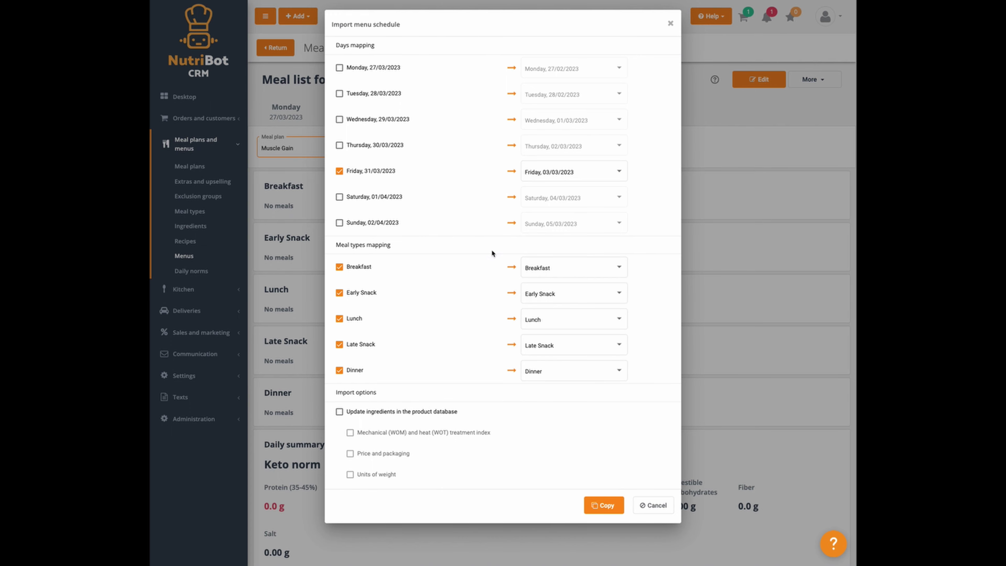
Enable updating ingredients in the product database with all its sub-options, and disable it again
scroll(476, 335, down, 1)
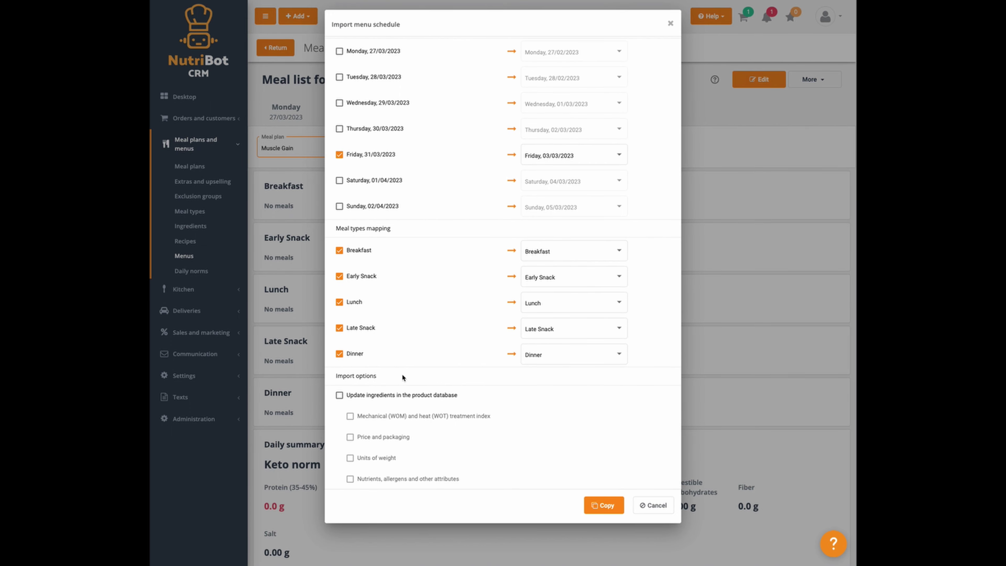
click(368, 400)
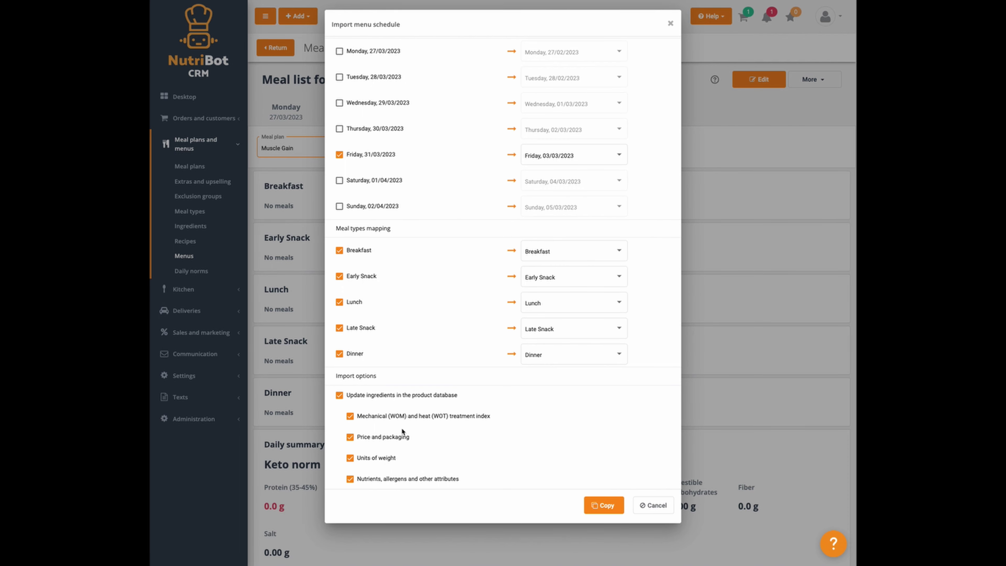
click(380, 398)
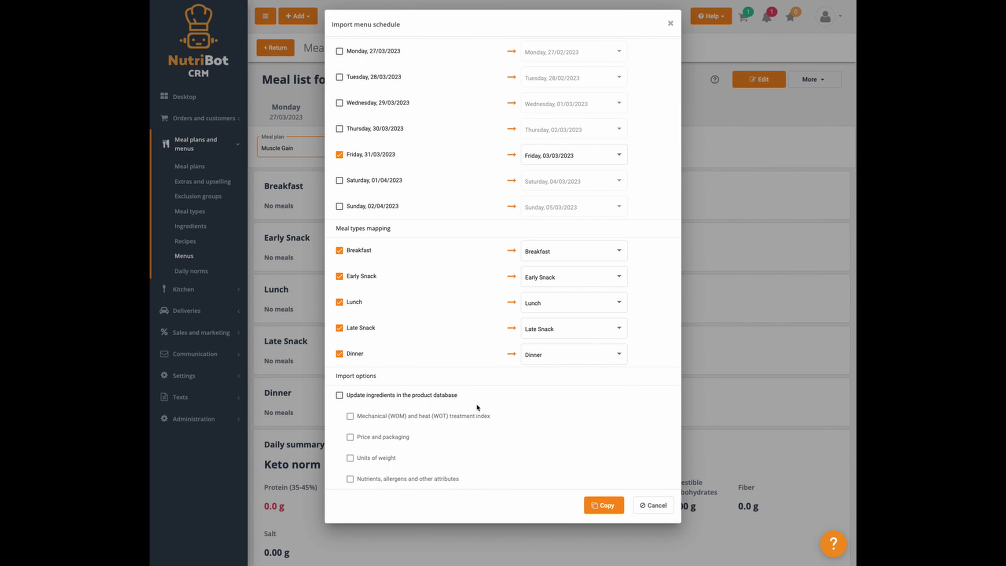
Copy the mapped menu into the meal list and review the meals for Friday, 31/03/2023
click(600, 506)
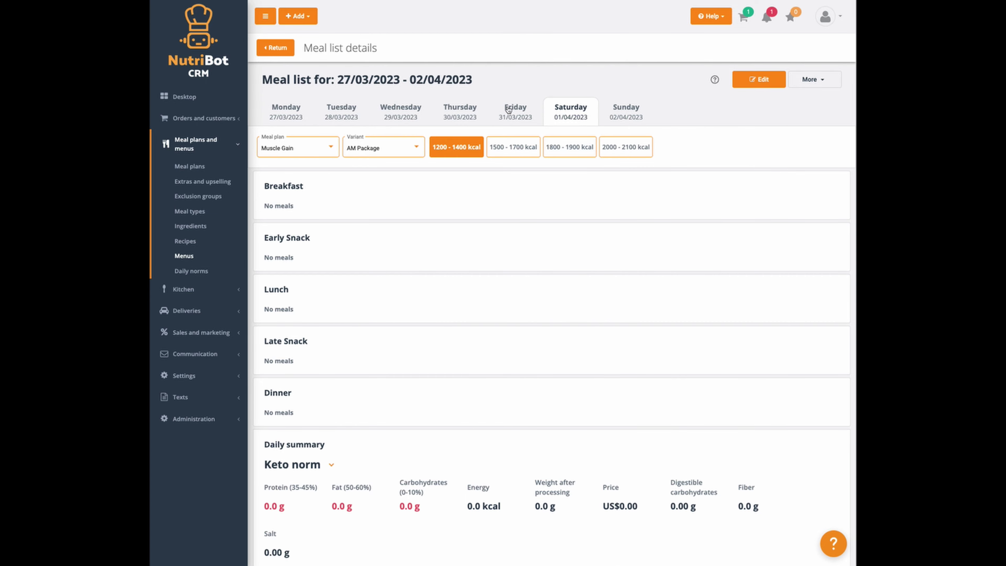
click(518, 111)
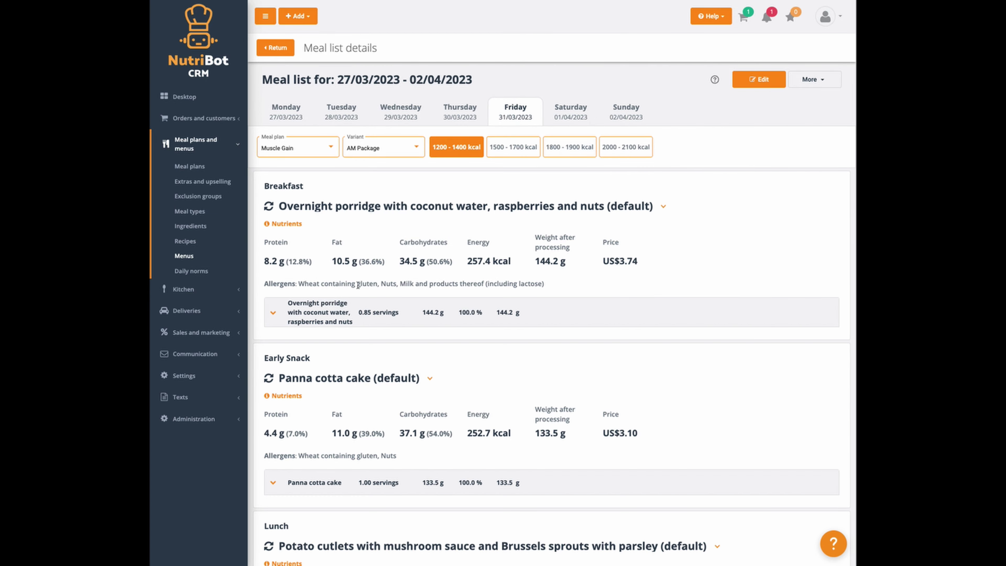
scroll(357, 309, down, 12)
scroll(358, 309, down, 3)
scroll(358, 309, up, 15)
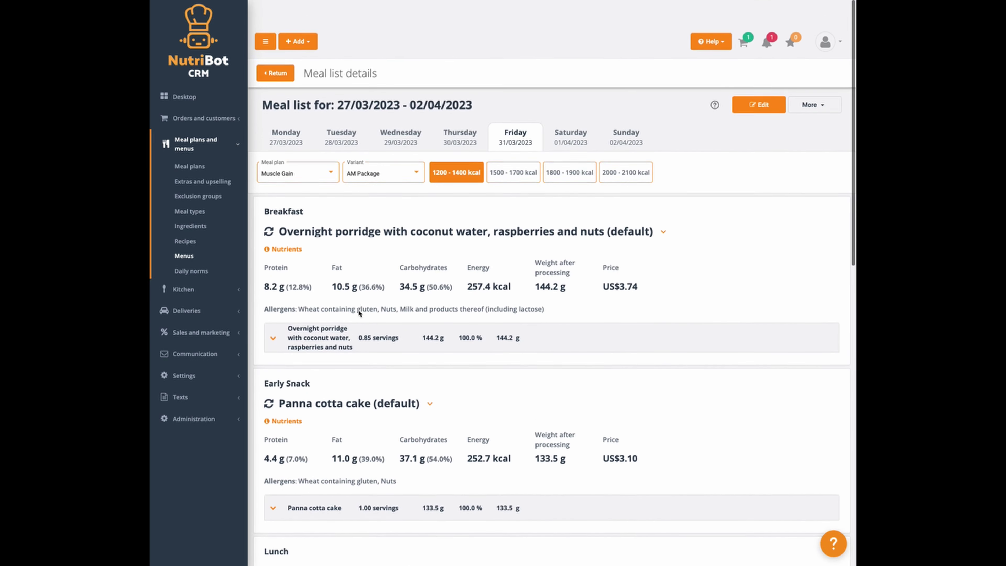
Check Friday's variant choices for Muscle Gain, and show the Vege (Dash) meal plan to review its meals from breakfast to dinner
click(350, 150)
click(352, 166)
click(383, 150)
click(348, 161)
click(310, 148)
click(302, 183)
scroll(540, 237, down, 10)
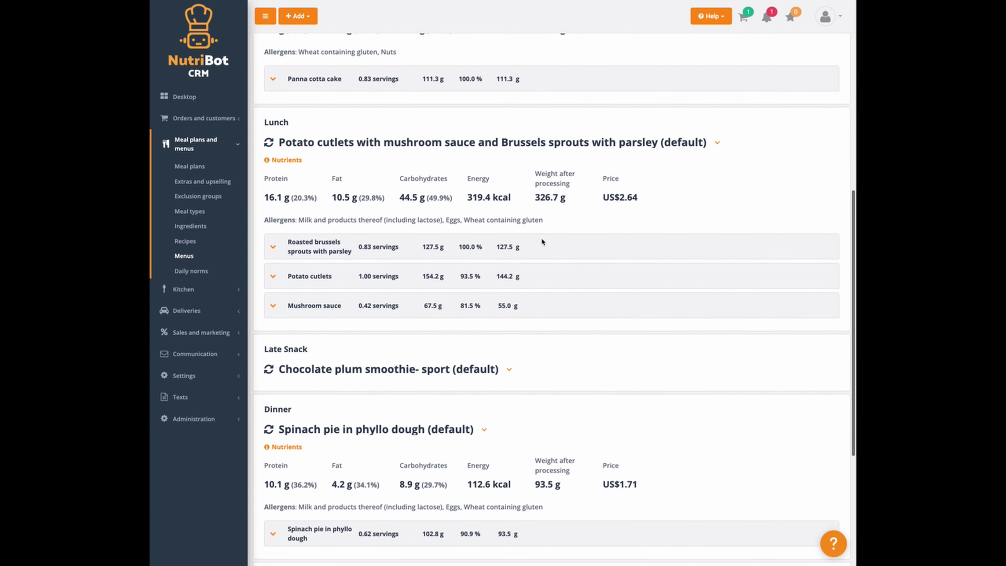
scroll(540, 238, up, 10)
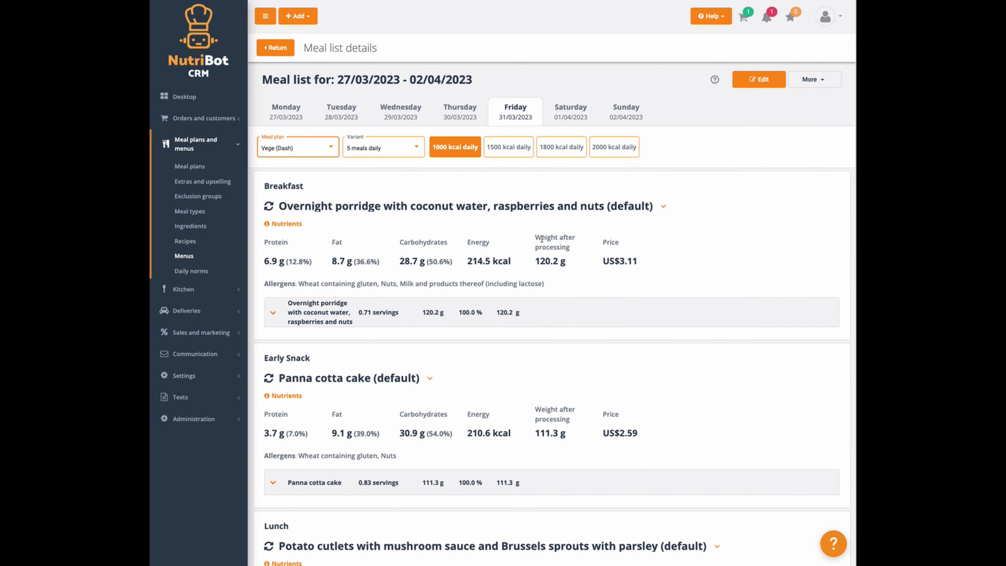